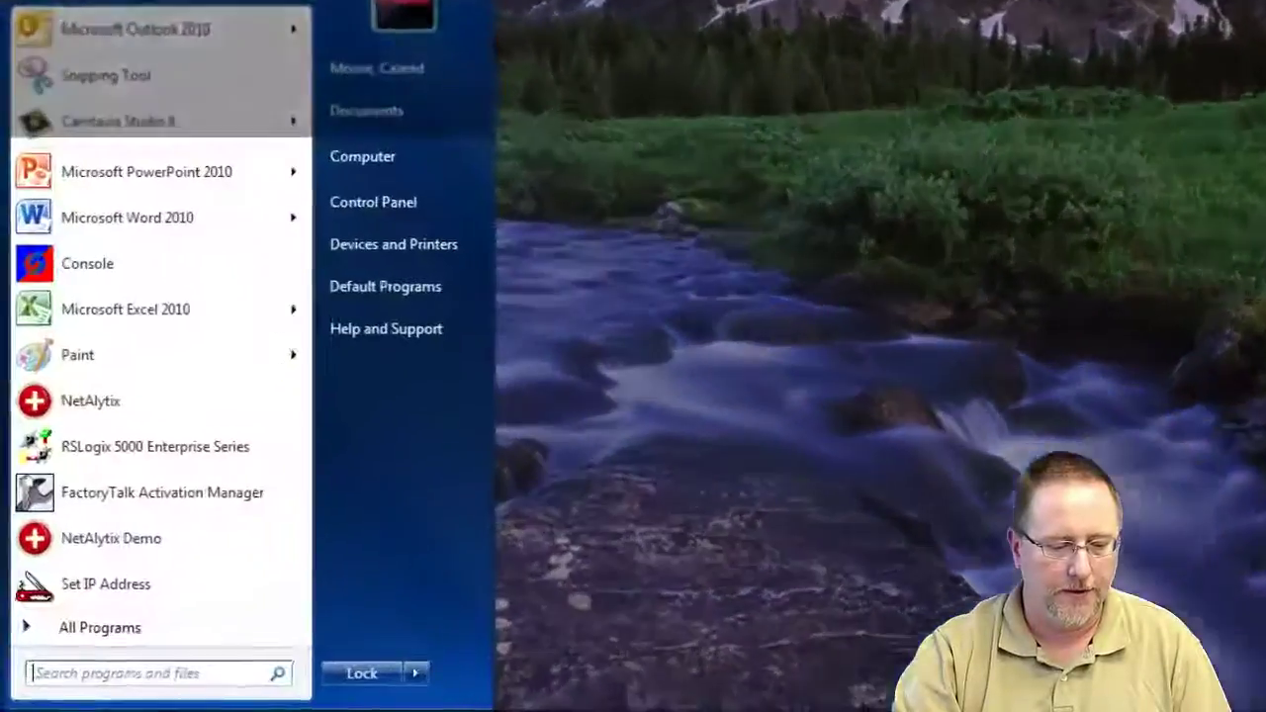
- Open the SST Profibus Configuration Tool from the SST Profibus folder under BradCommunications
{"action": "left_click", "coordinate": [89, 609]}
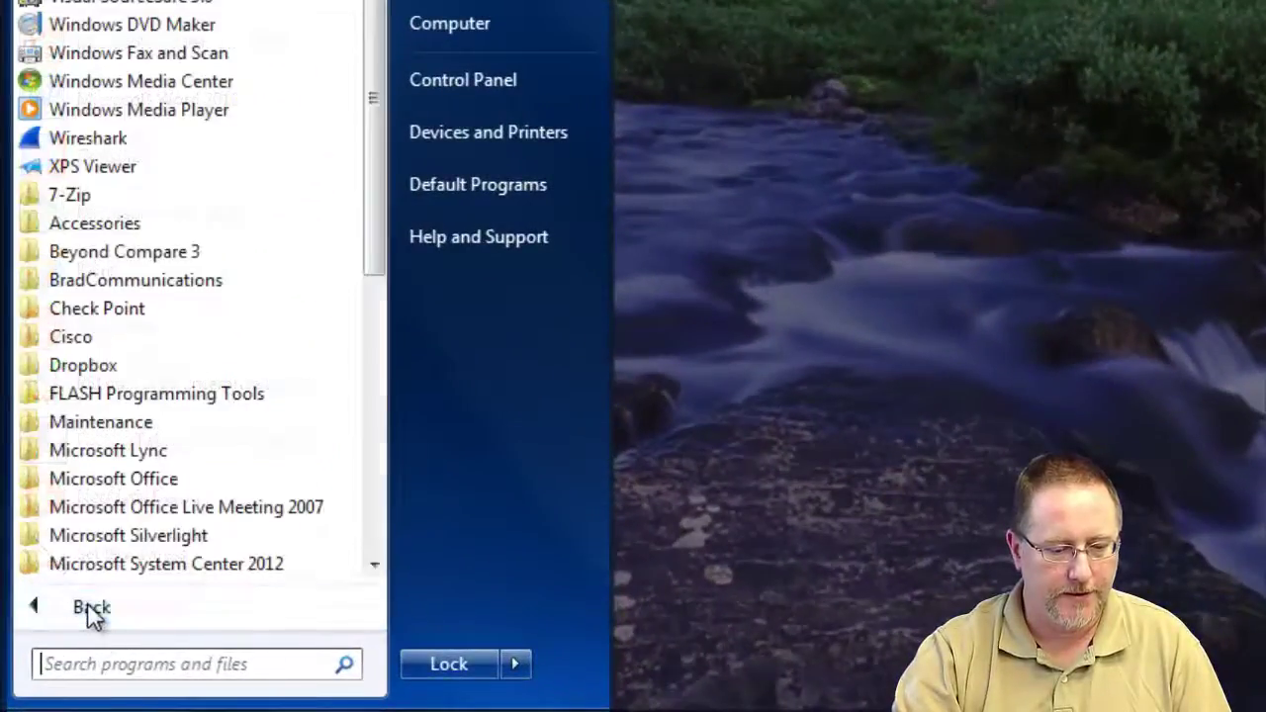
{"action": "left_click", "coordinate": [183, 287]}
{"action": "left_click", "coordinate": [178, 425]}
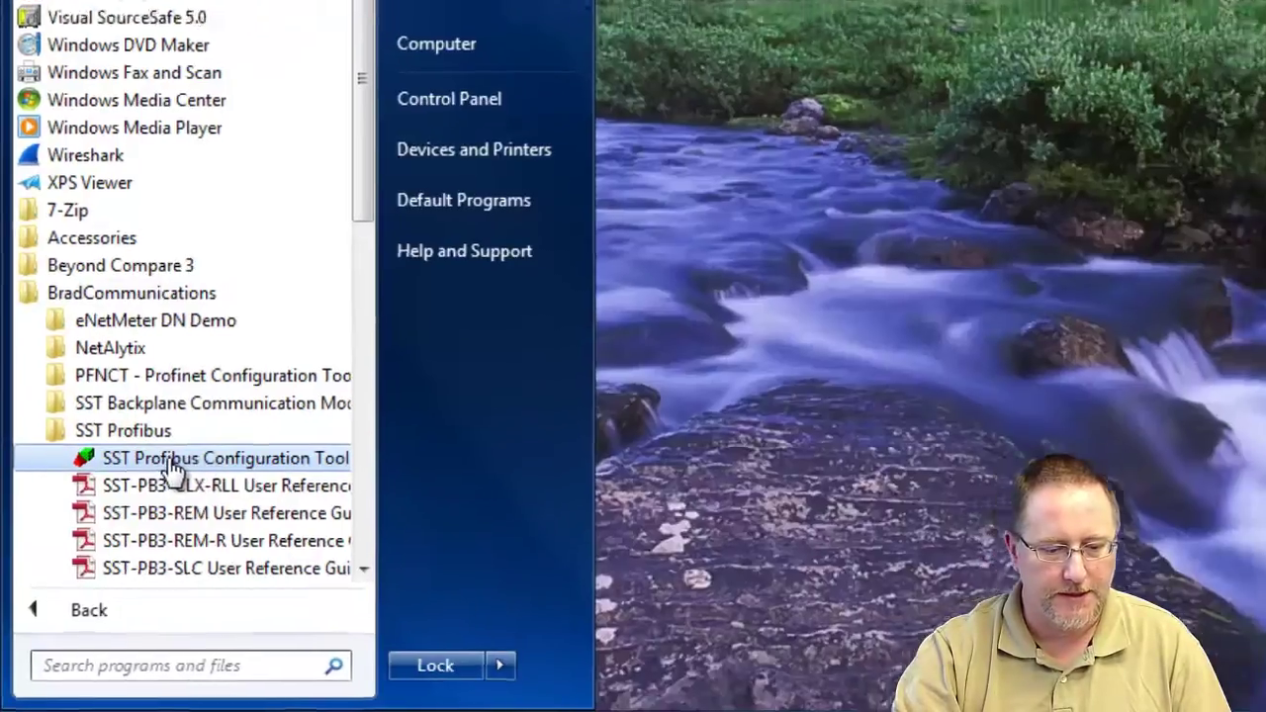
{"action": "left_click", "coordinate": [173, 463]}
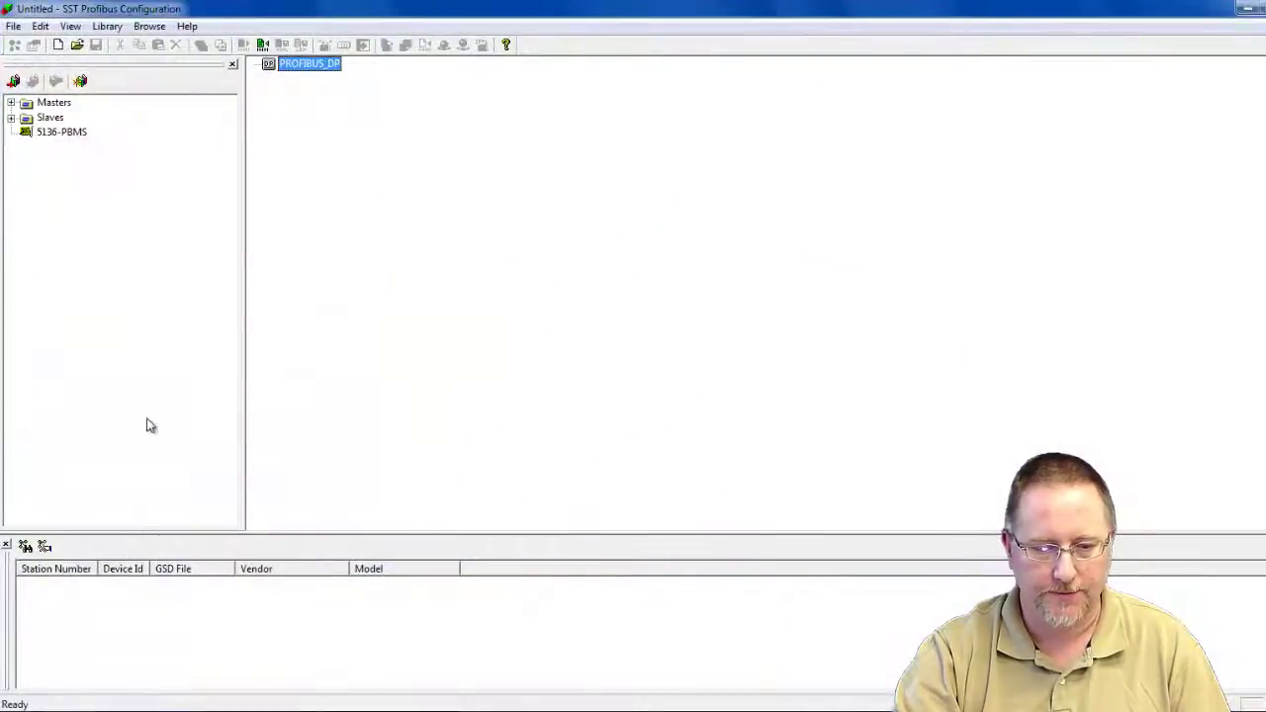
- Add the Molex SST-PB3-CLX MASTER [Rev 1.2] from the device library to the PROFIBUS_DP network
{"action": "left_click", "coordinate": [11, 103]}
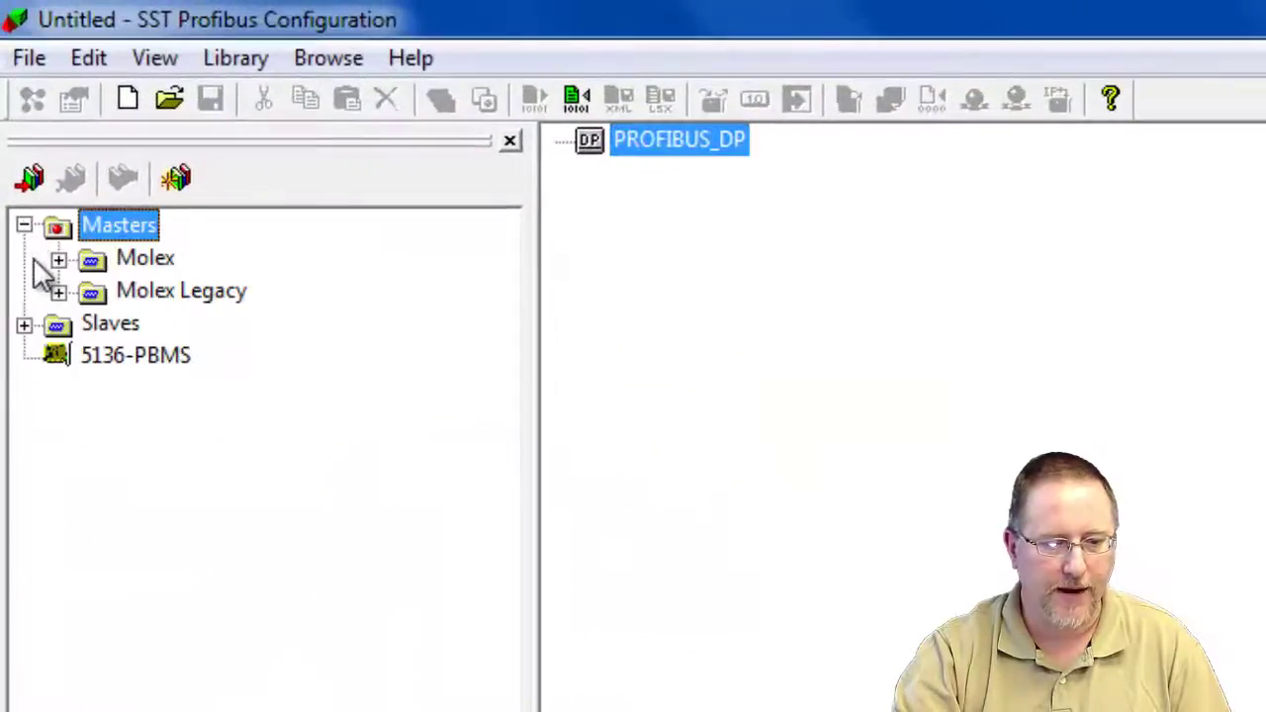
{"action": "left_click", "coordinate": [58, 259]}
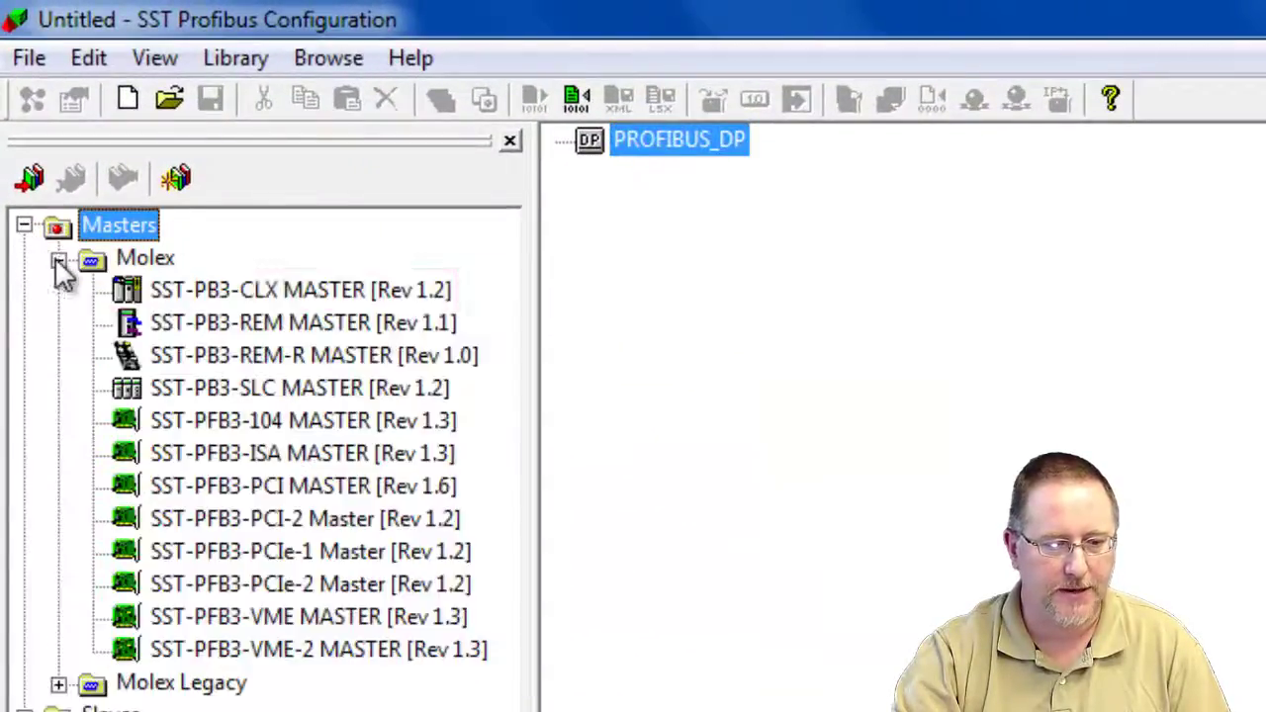
{"action": "double_click", "coordinate": [235, 291]}
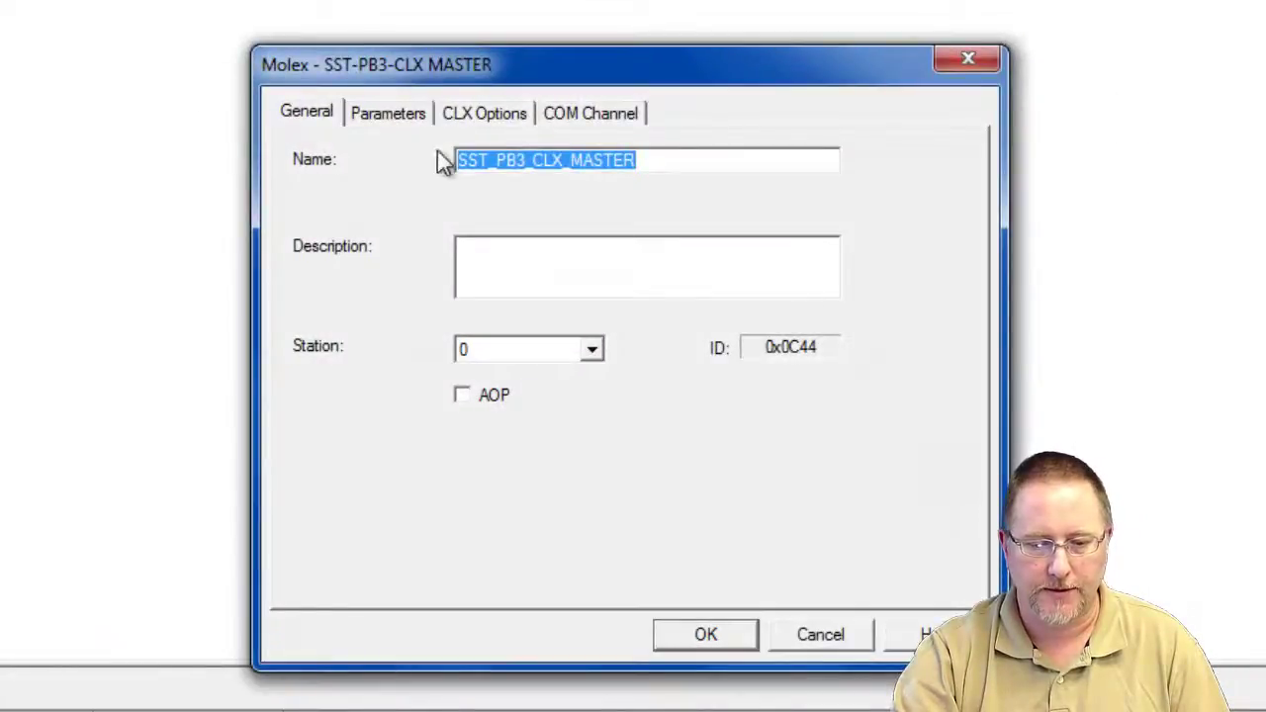
- Enable AOP for the SST-PB3-CLX master and keep its station number at 0
{"action": "left_click", "coordinate": [462, 395]}
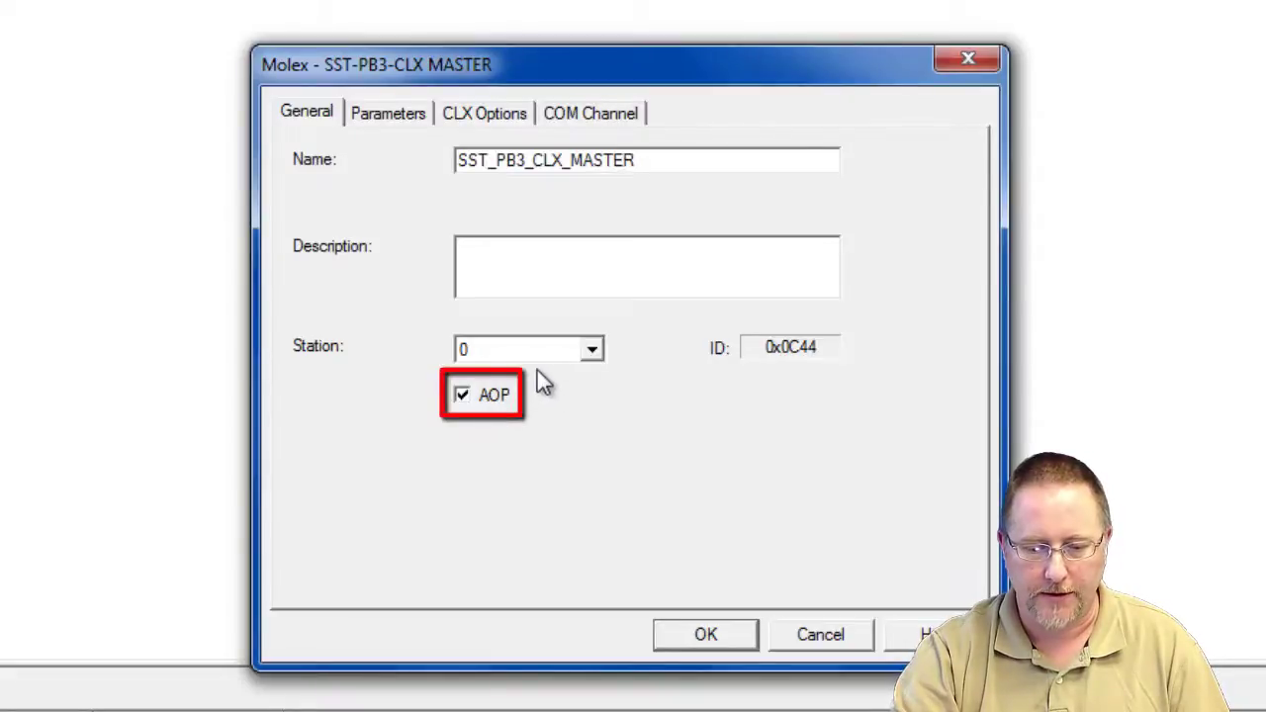
{"action": "left_click", "coordinate": [592, 351]}
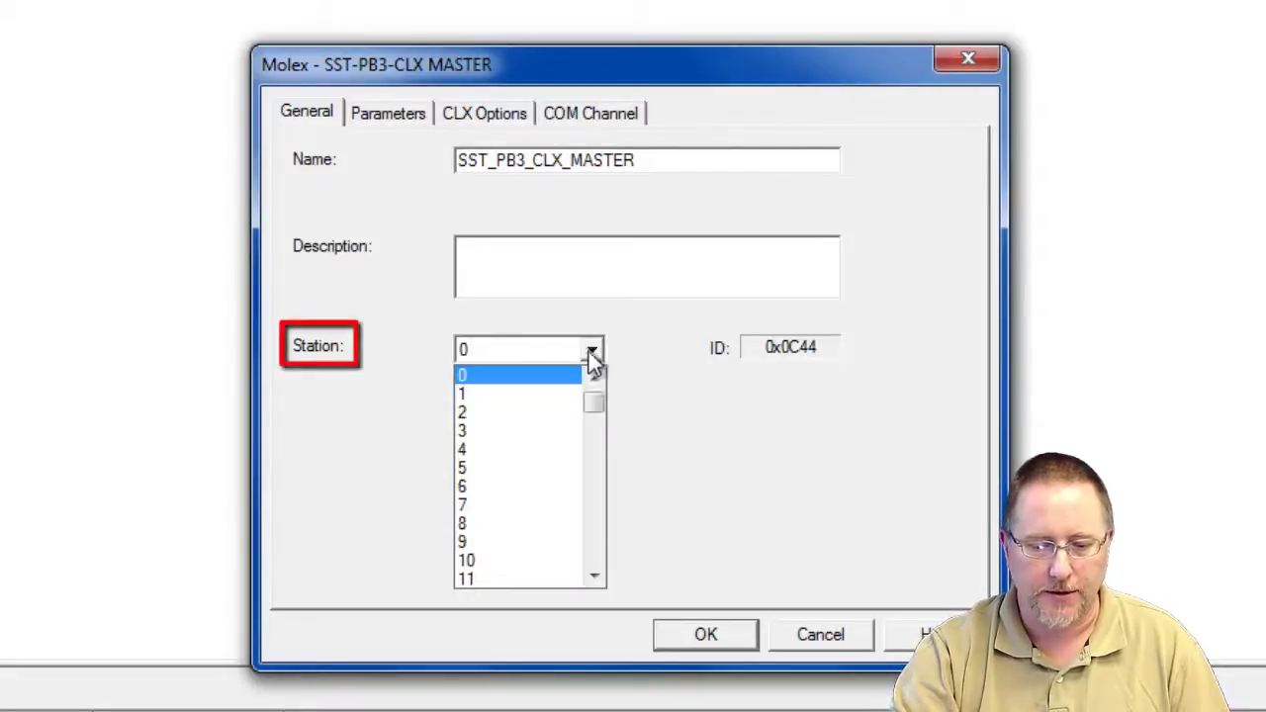
{"action": "mouse_move", "coordinate": [596, 404]}
{"action": "left_mouse_down"}
{"action": "mouse_move", "coordinate": [625, 491]}
{"action": "mouse_move", "coordinate": [605, 586]}
{"action": "mouse_move", "coordinate": [613, 389]}
{"action": "left_mouse_up"}
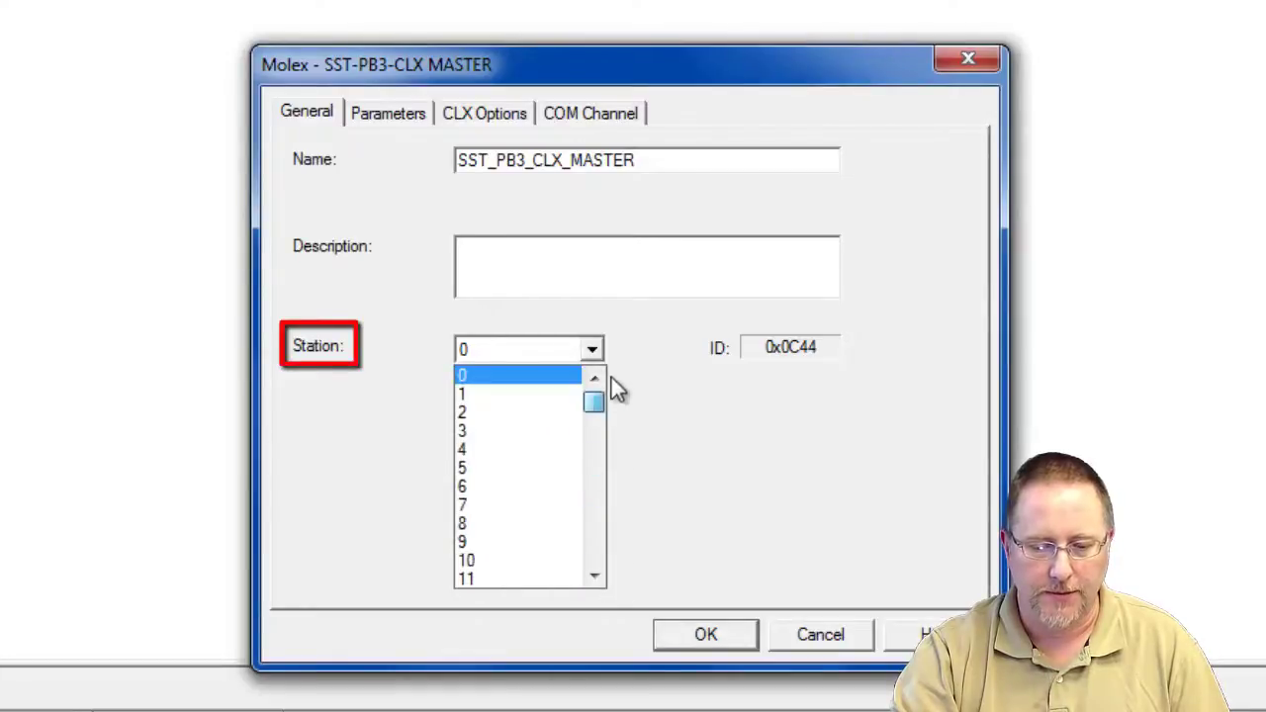
{"action": "left_click", "coordinate": [714, 348]}
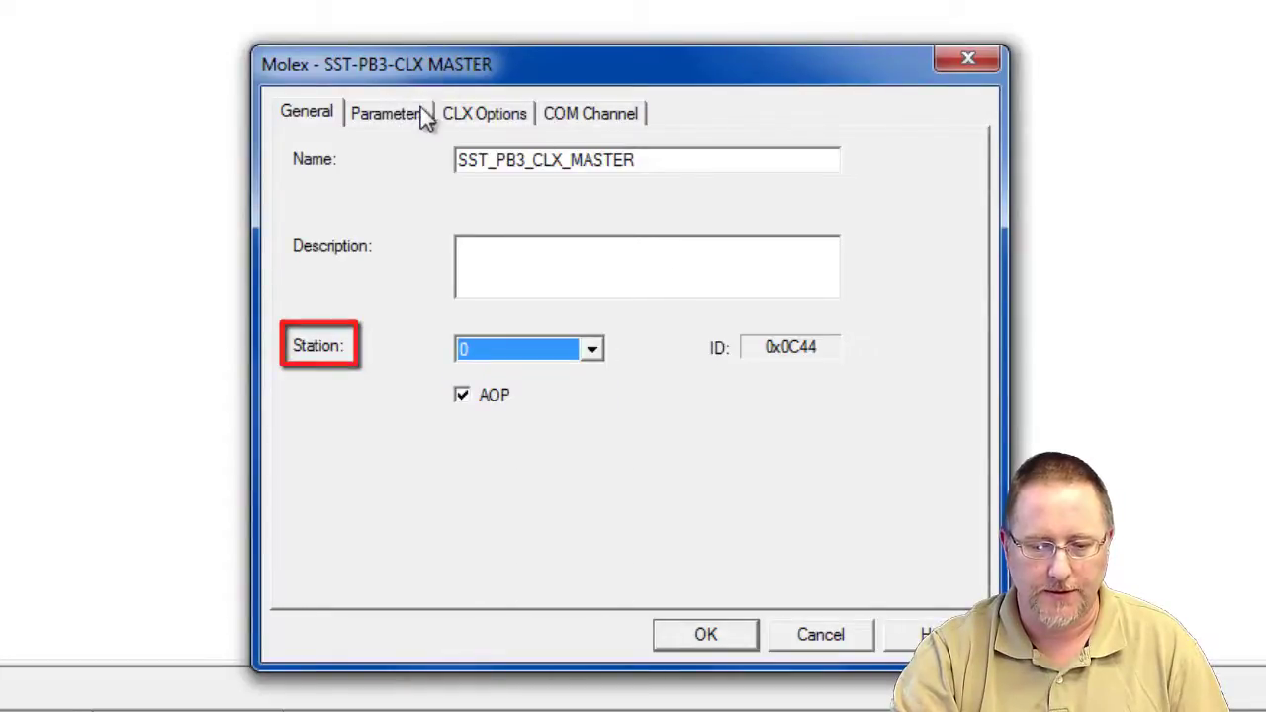
- Review the master's scan parameters and set its CLX data type to WORD
{"action": "left_click", "coordinate": [395, 116]}
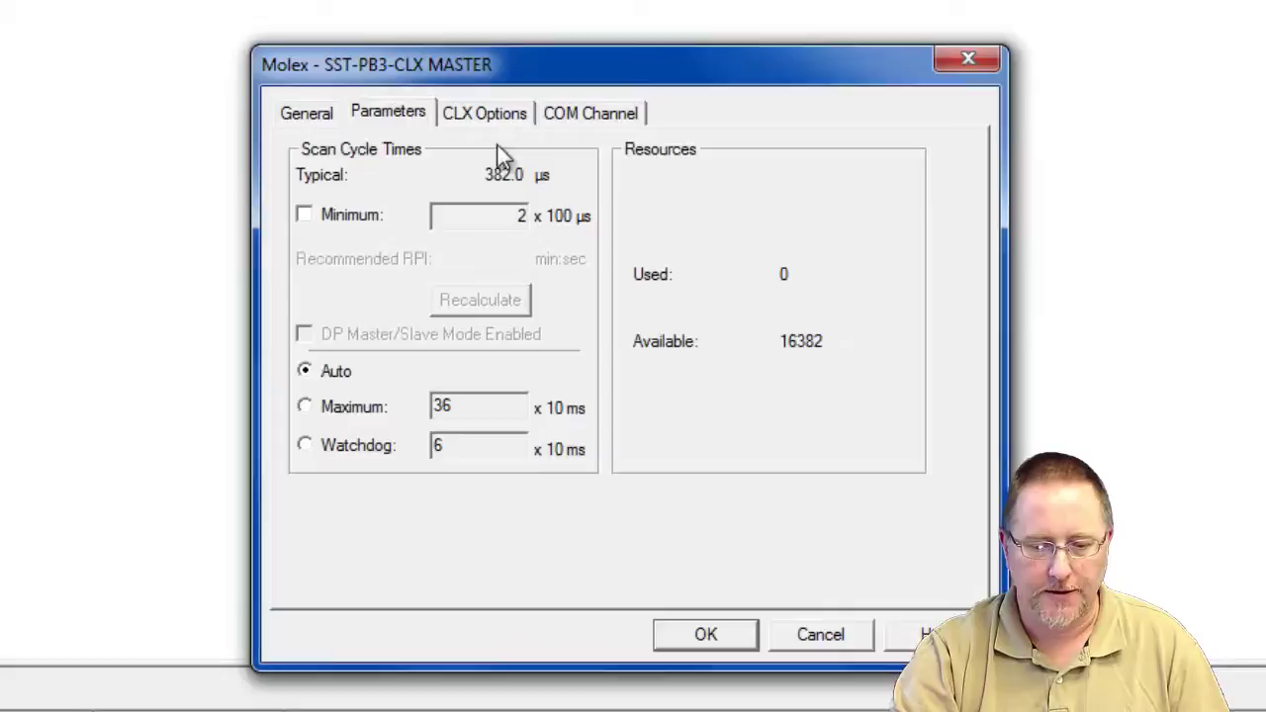
{"action": "left_click", "coordinate": [479, 121]}
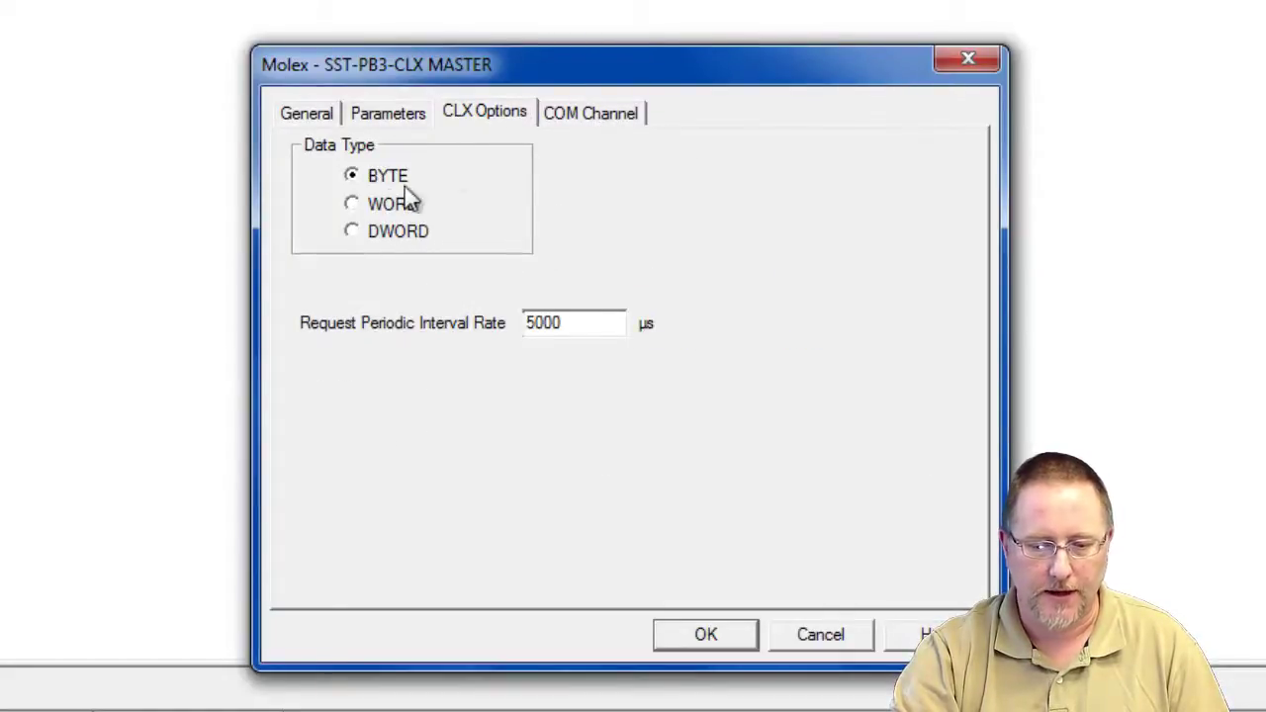
{"action": "left_click", "coordinate": [353, 203]}
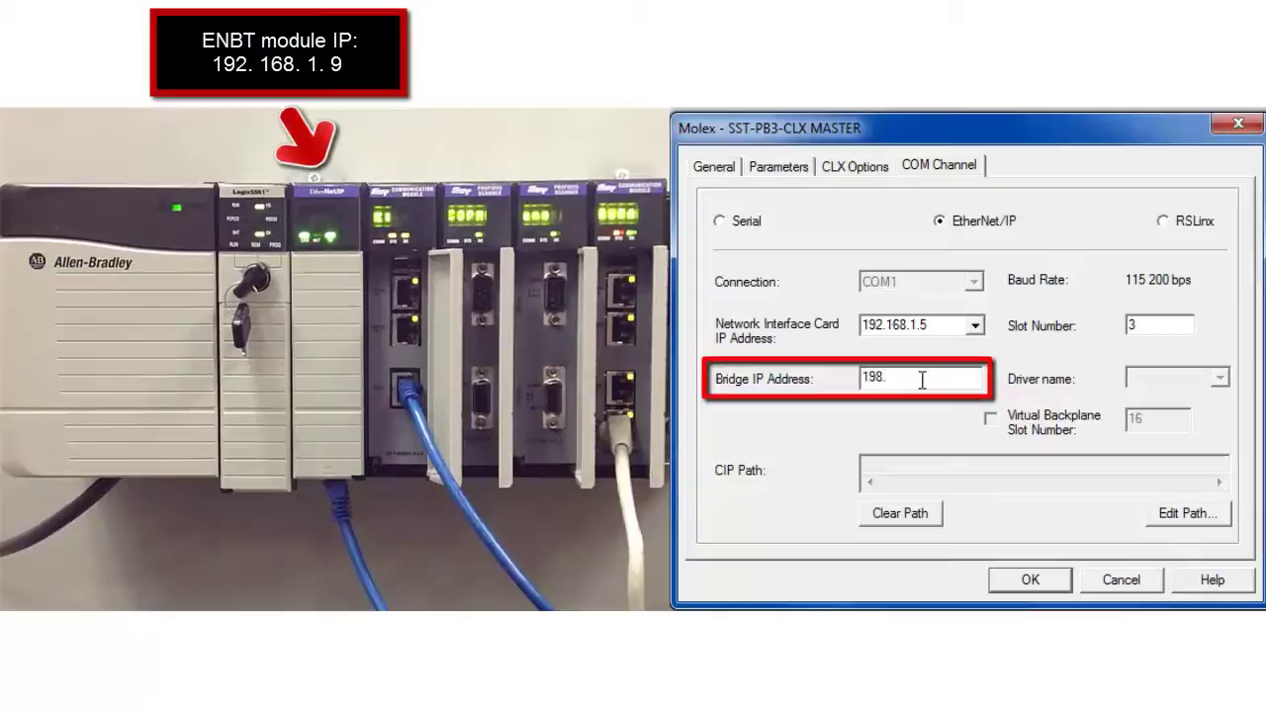
- Set the COM channel's bridge IP address to 192.168.1.9 and accept the master's properties
{"action": "type", "text": "1"}
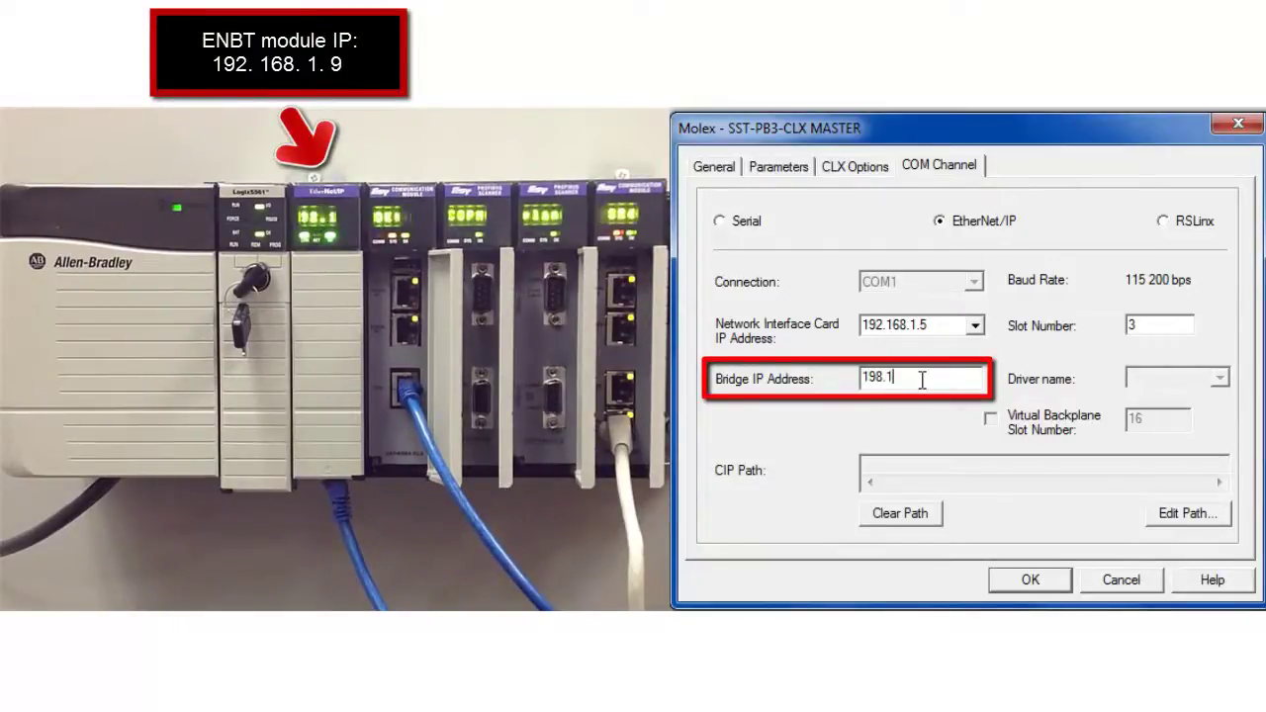
{"action": "key", "text": "BackSpace"}
{"action": "key", "text": "BackSpace"}
{"action": "key", "text": "BackSpace"}
{"action": "type", "text": "2.1"}
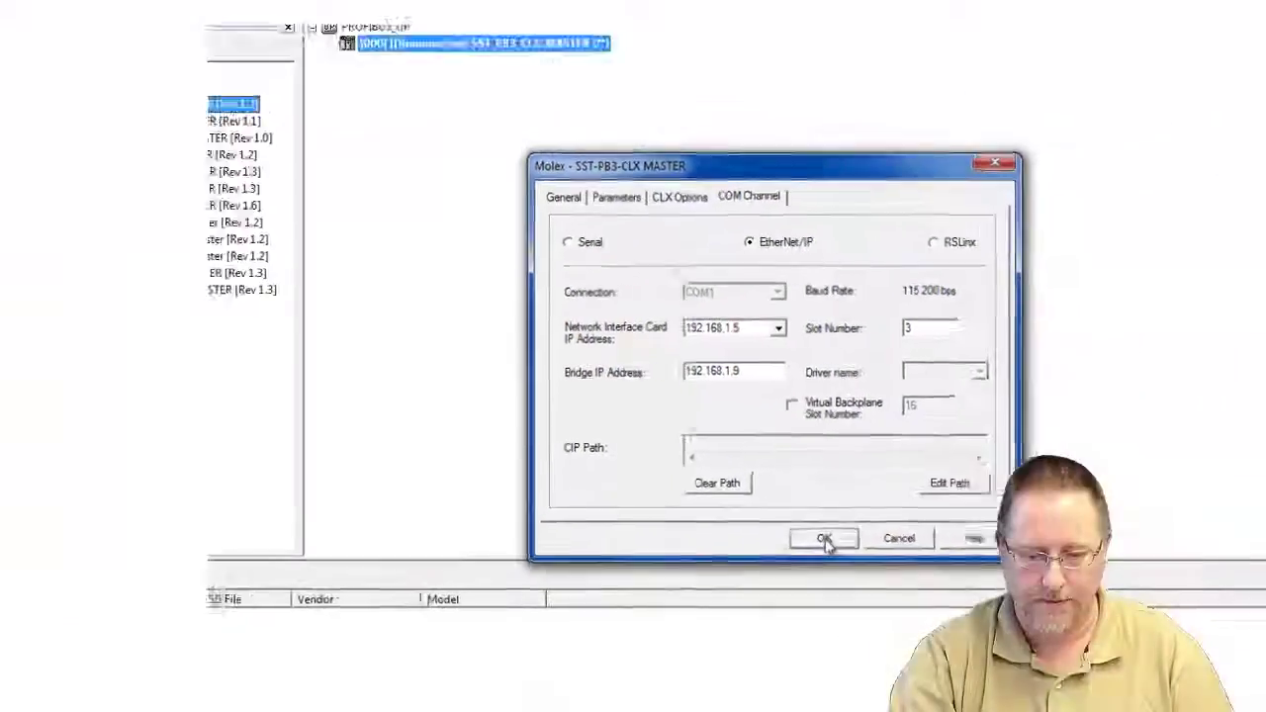
{"action": "left_click", "coordinate": [1030, 580]}
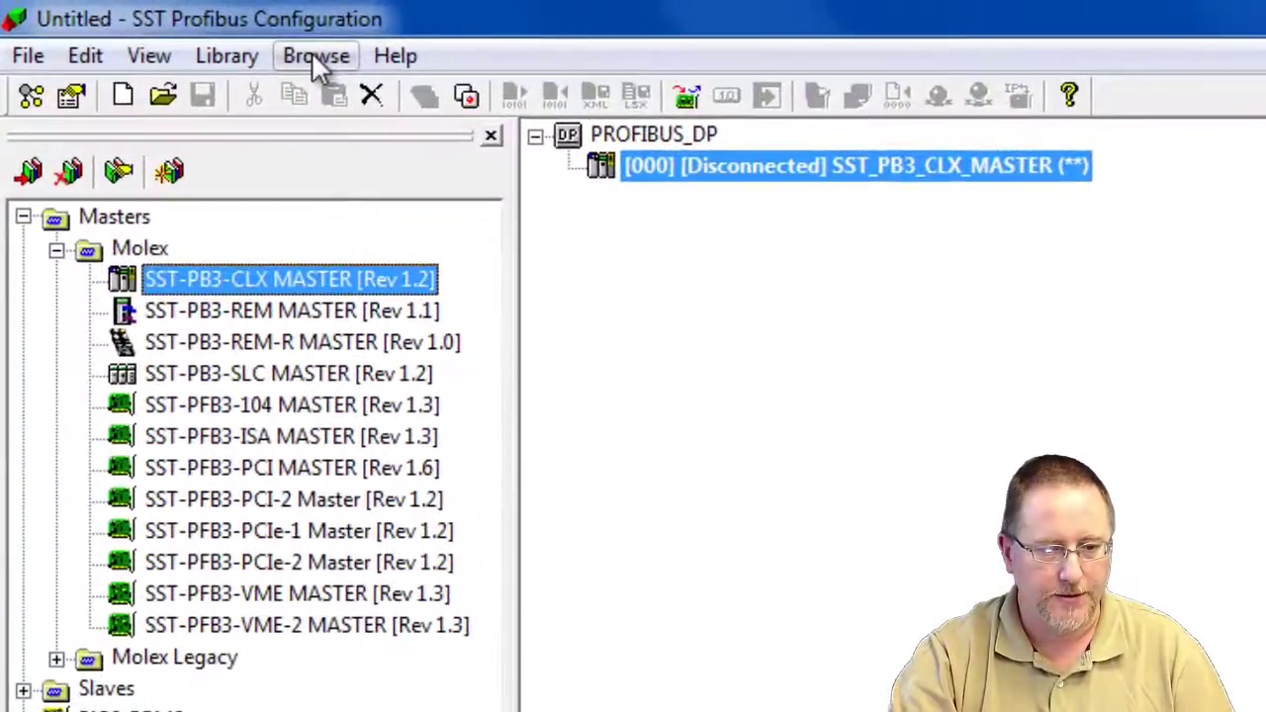
- Set the browsing network's connection type to EtherNet/IP (CLX) and search the Profibus network for devices
{"action": "left_click", "coordinate": [150, 27]}
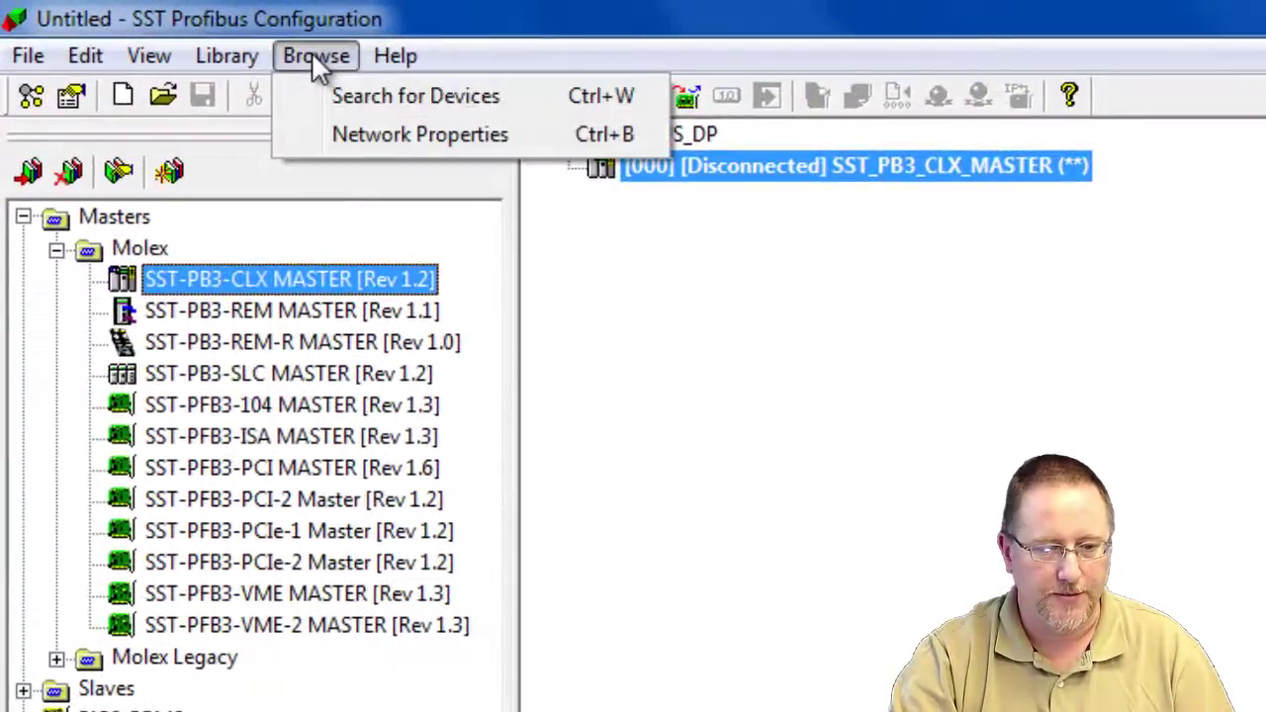
{"action": "left_click", "coordinate": [354, 138]}
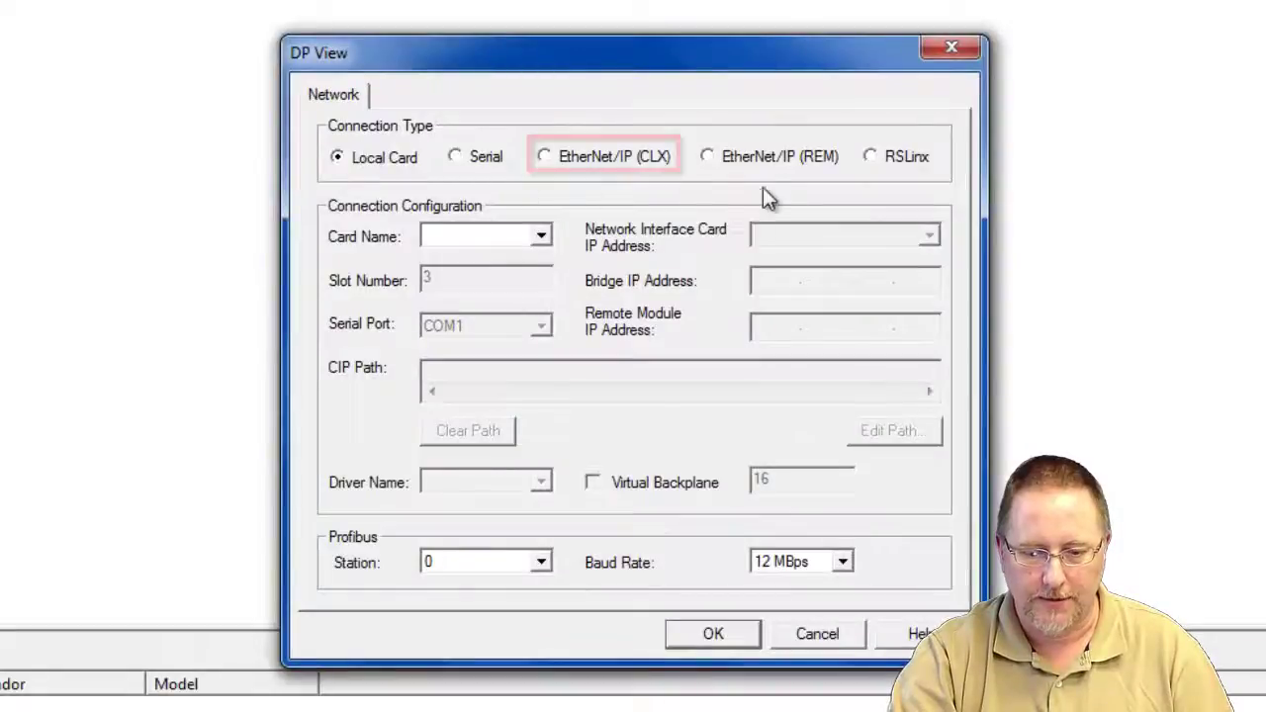
{"action": "left_click", "coordinate": [545, 158]}
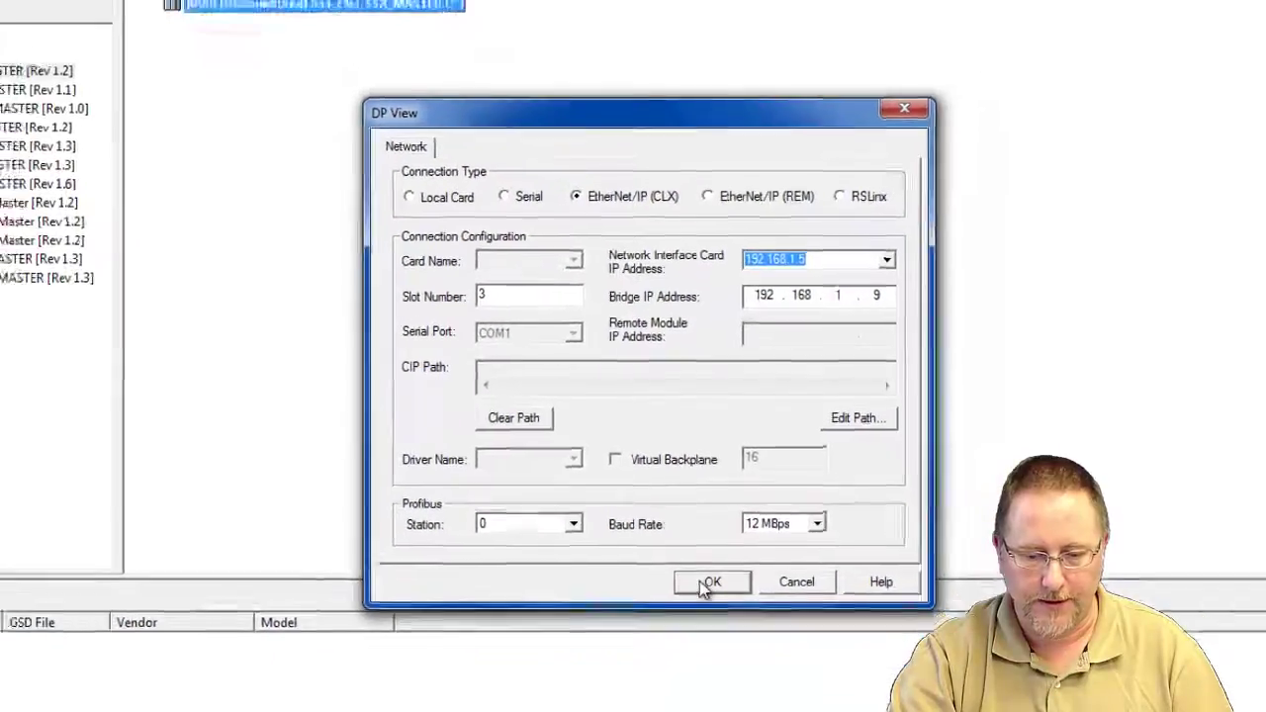
{"action": "left_click", "coordinate": [712, 631]}
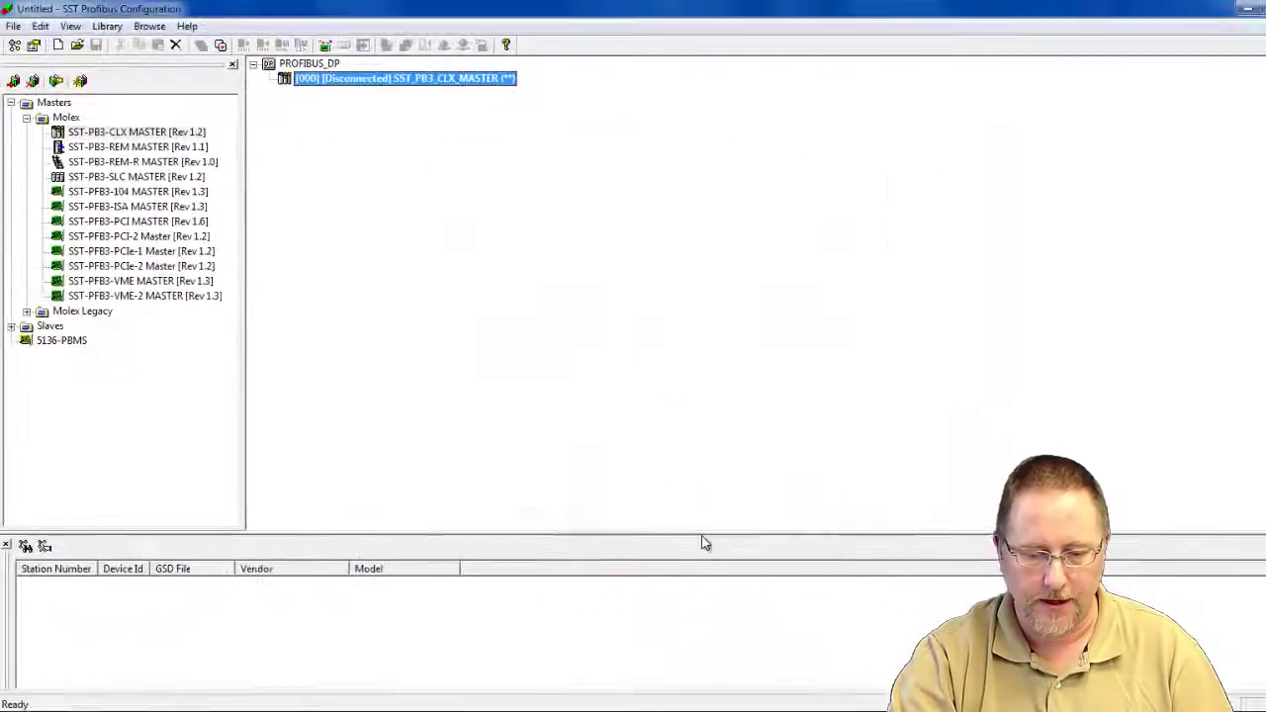
{"action": "left_click", "coordinate": [149, 27]}
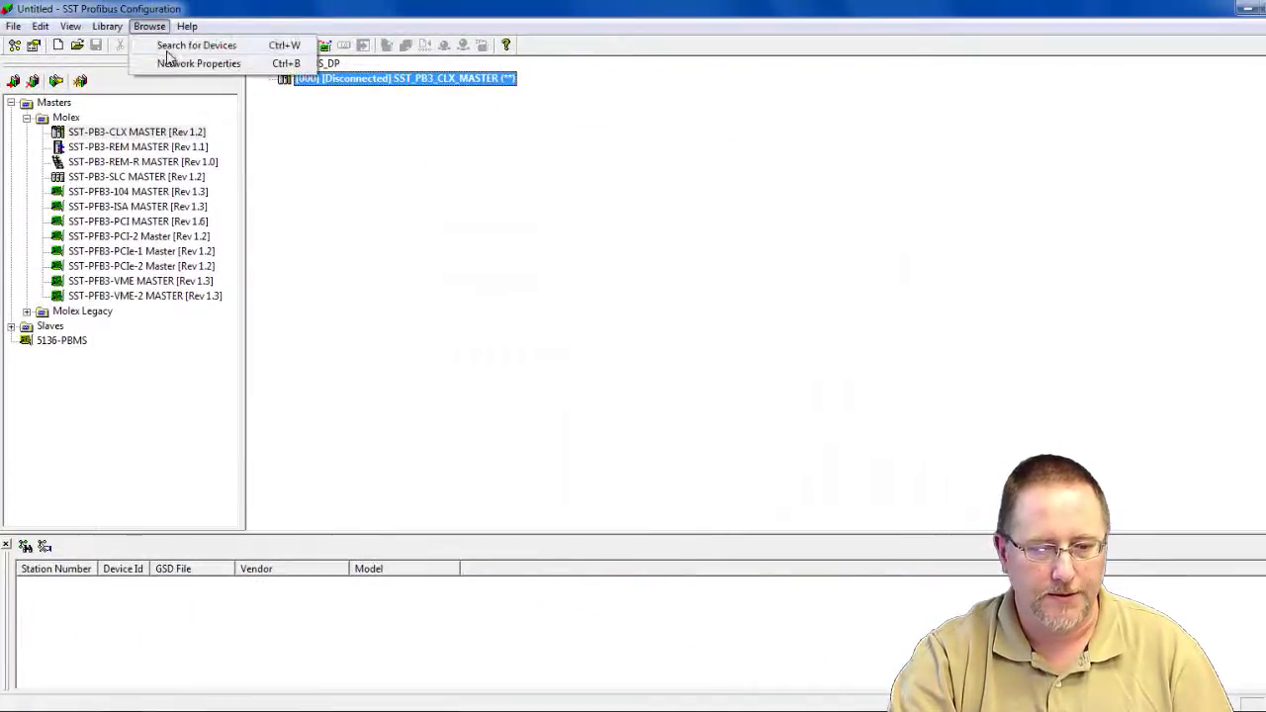
{"action": "left_click", "coordinate": [168, 47]}
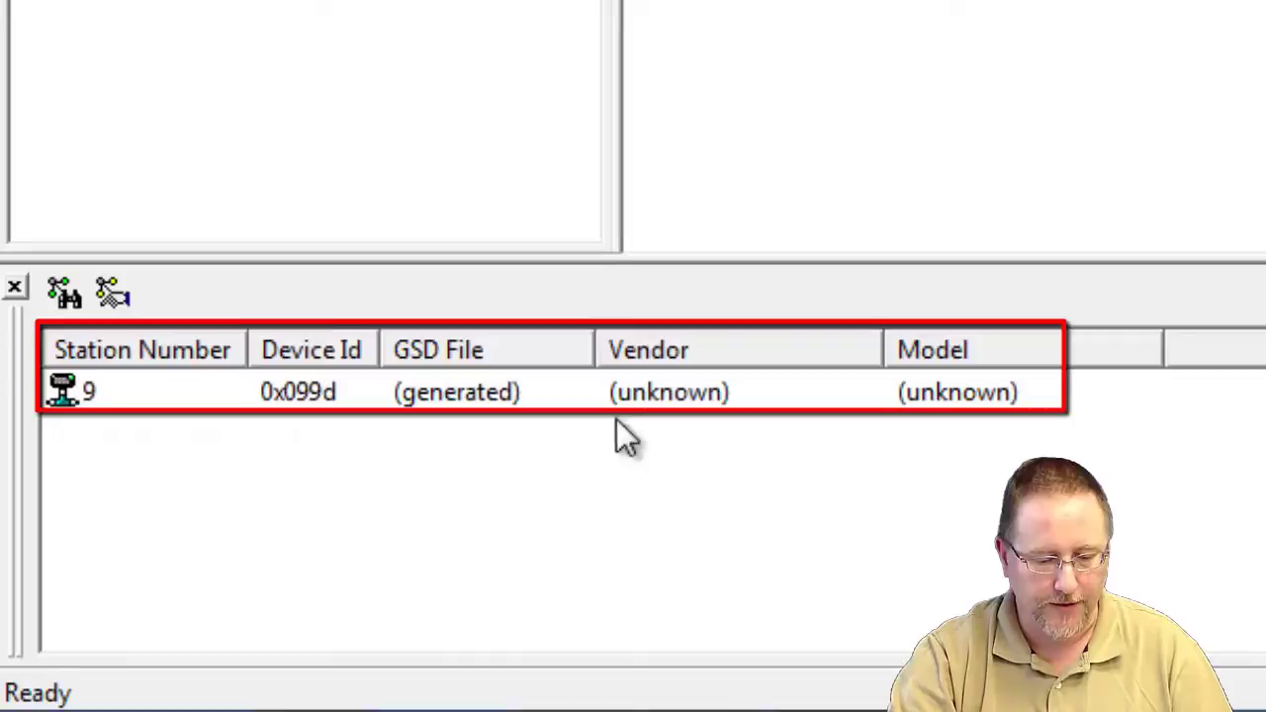
- Assign BRAD099D.GSD to the found station 9 device, add it under SST_PB3_CLX_MASTER and expand its modules
{"action": "right_click", "coordinate": [67, 392]}
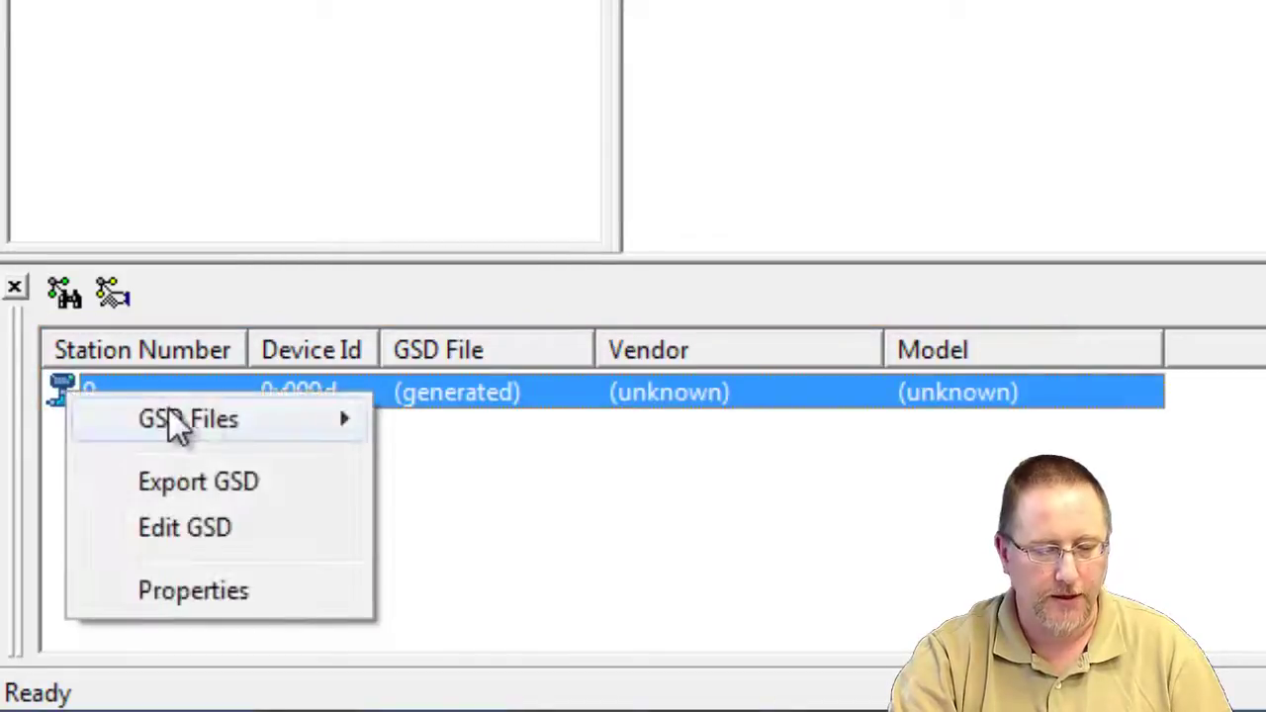
{"action": "mouse_move", "coordinate": [210, 428]}
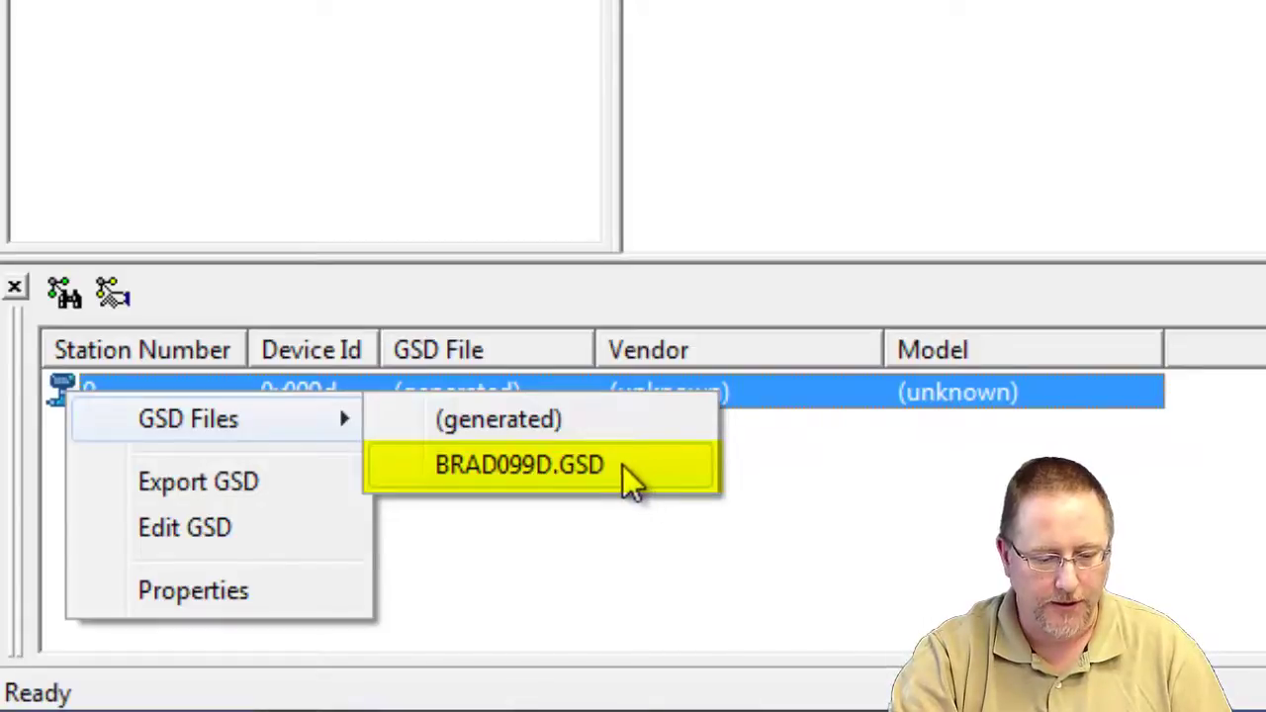
{"action": "left_click", "coordinate": [515, 466]}
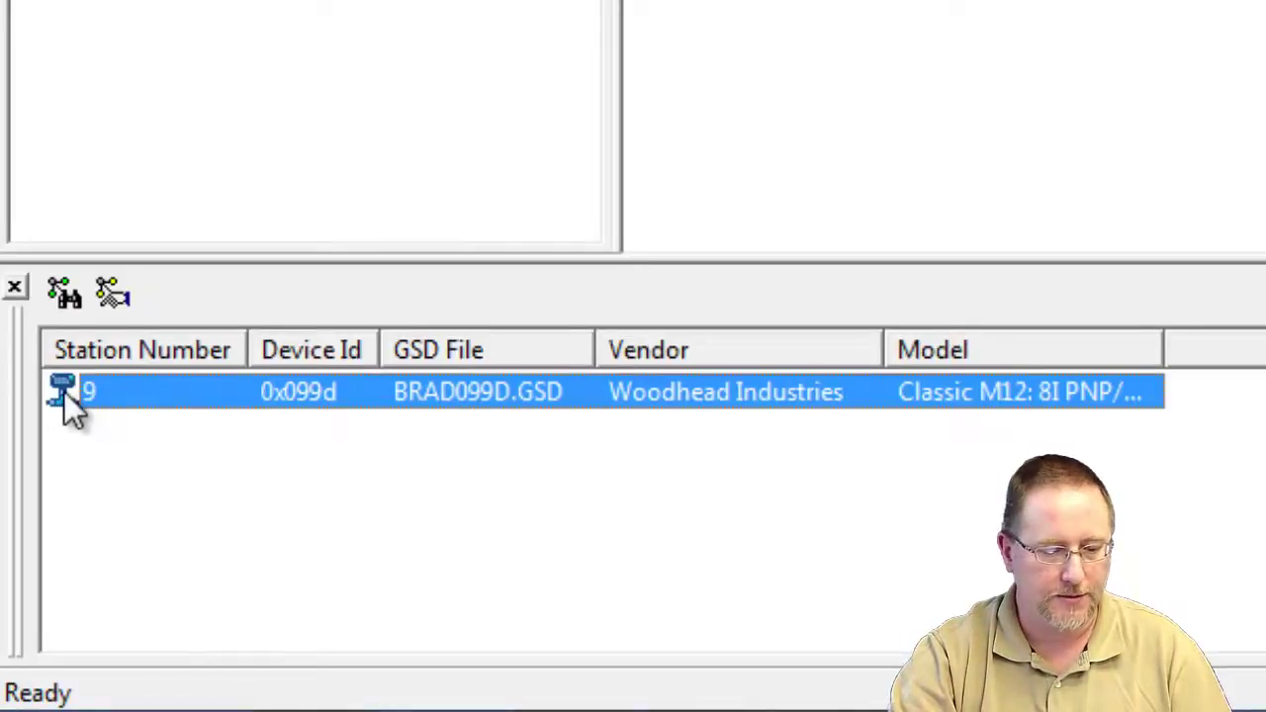
{"action": "left_click_drag", "start_coordinate": [63, 391], "coordinate": [377, 295]}
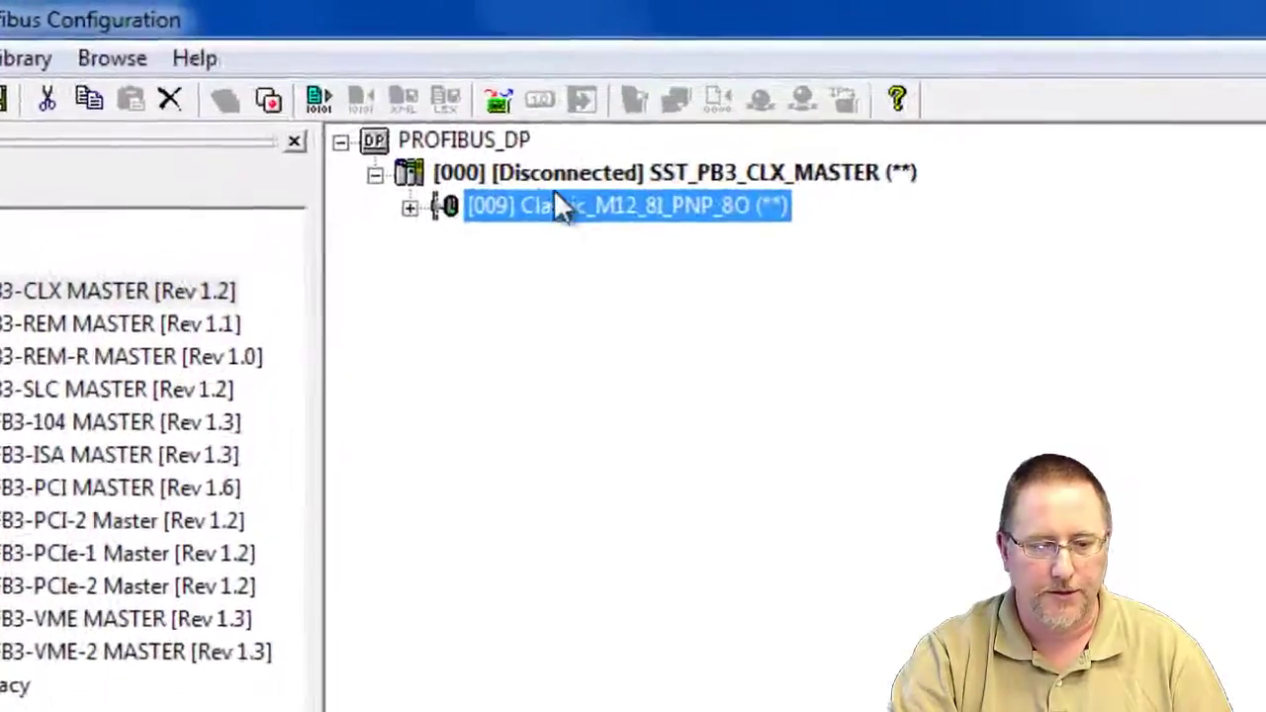
{"action": "left_click", "coordinate": [285, 94]}
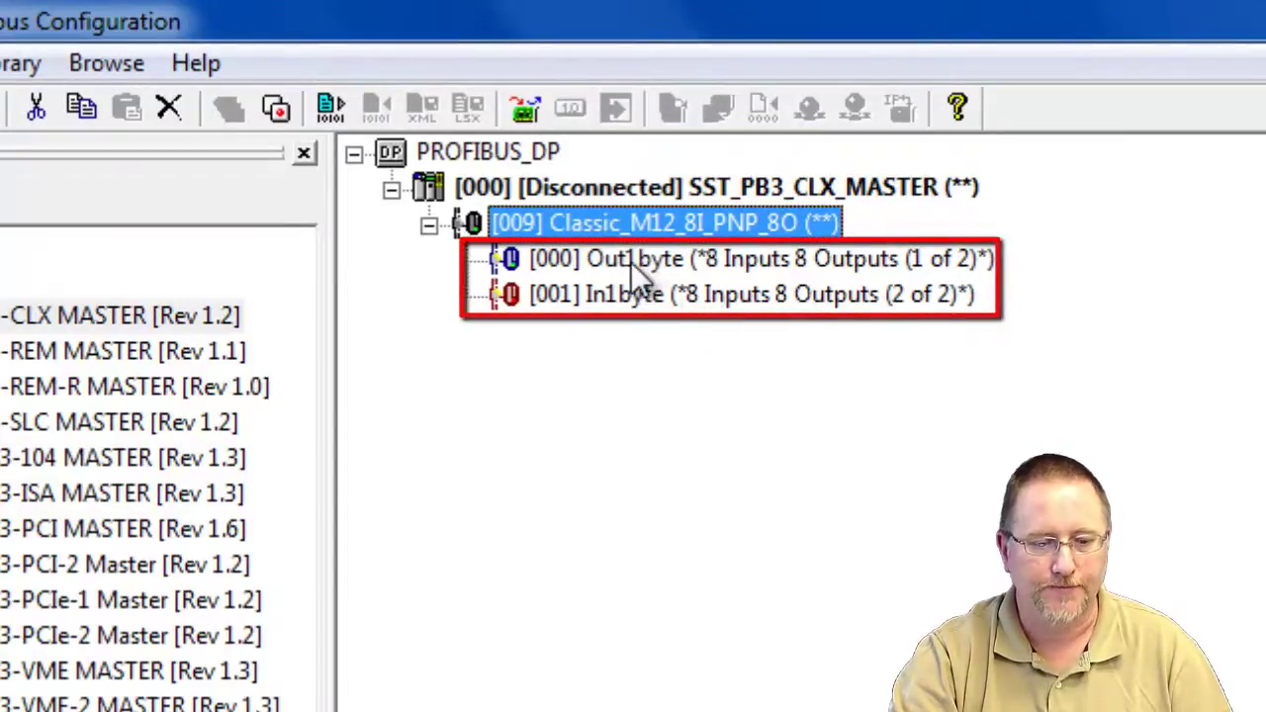
- Connect to the SST_PB3_CLX_MASTER scanner and retain the configuration built here instead of uploading the scanner's
{"action": "left_click", "coordinate": [560, 185]}
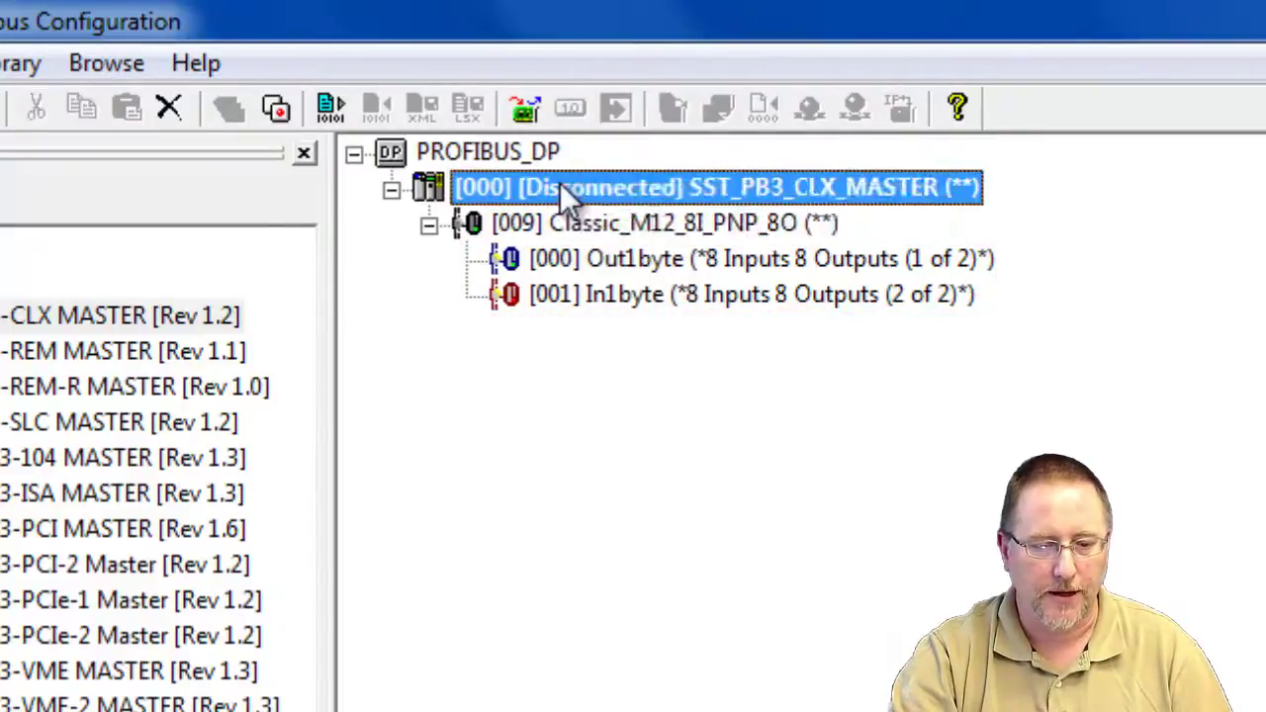
{"action": "right_click", "coordinate": [564, 190]}
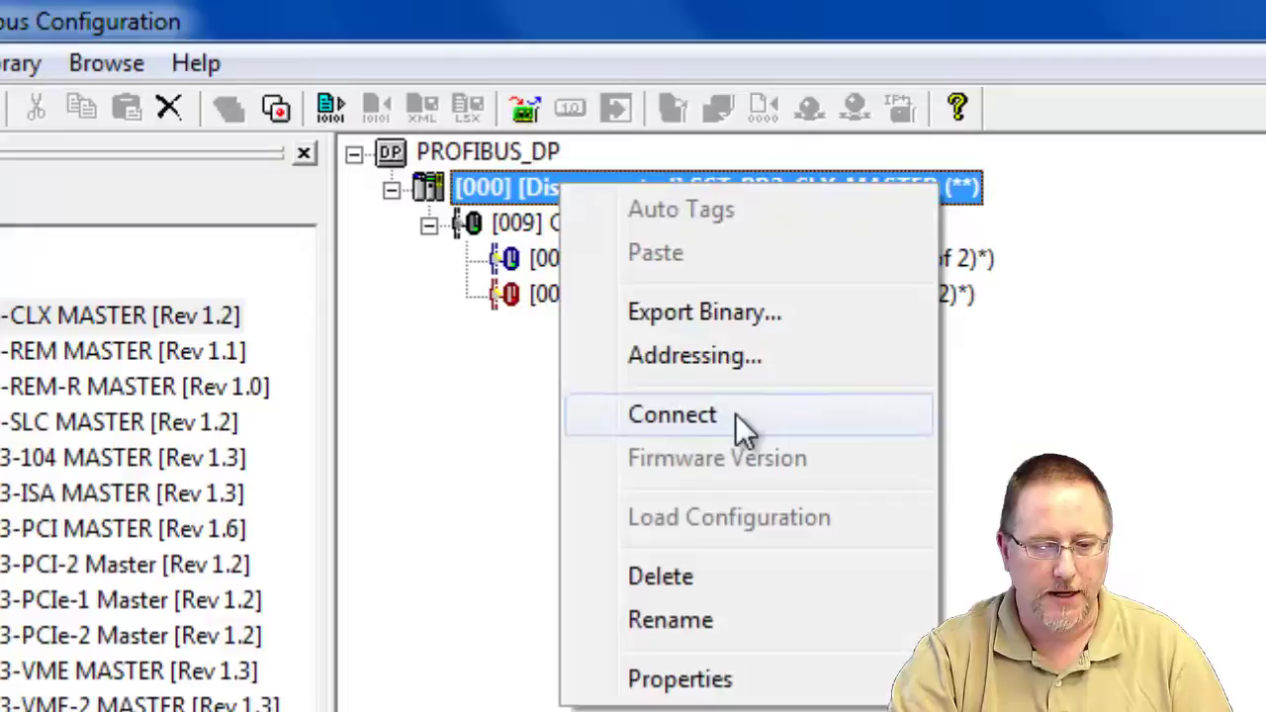
{"action": "left_click", "coordinate": [644, 34]}
{"action": "left_click", "coordinate": [530, 111]}
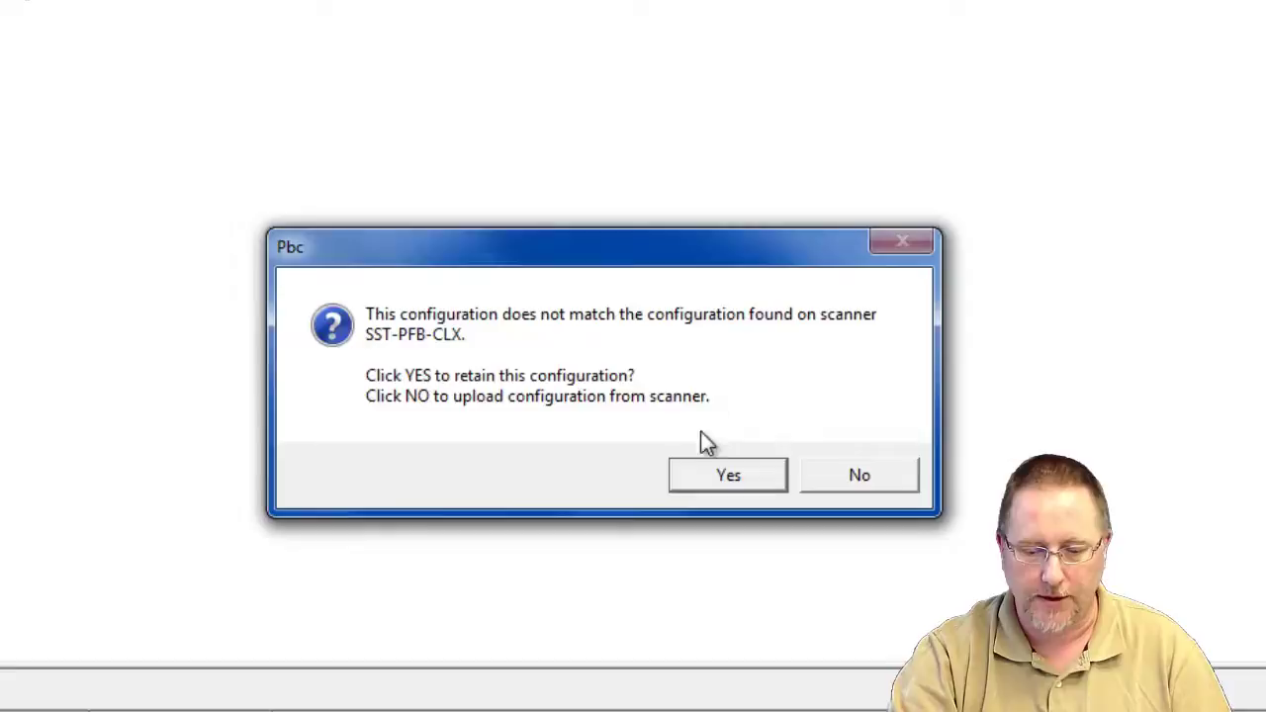
{"action": "left_click", "coordinate": [728, 477]}
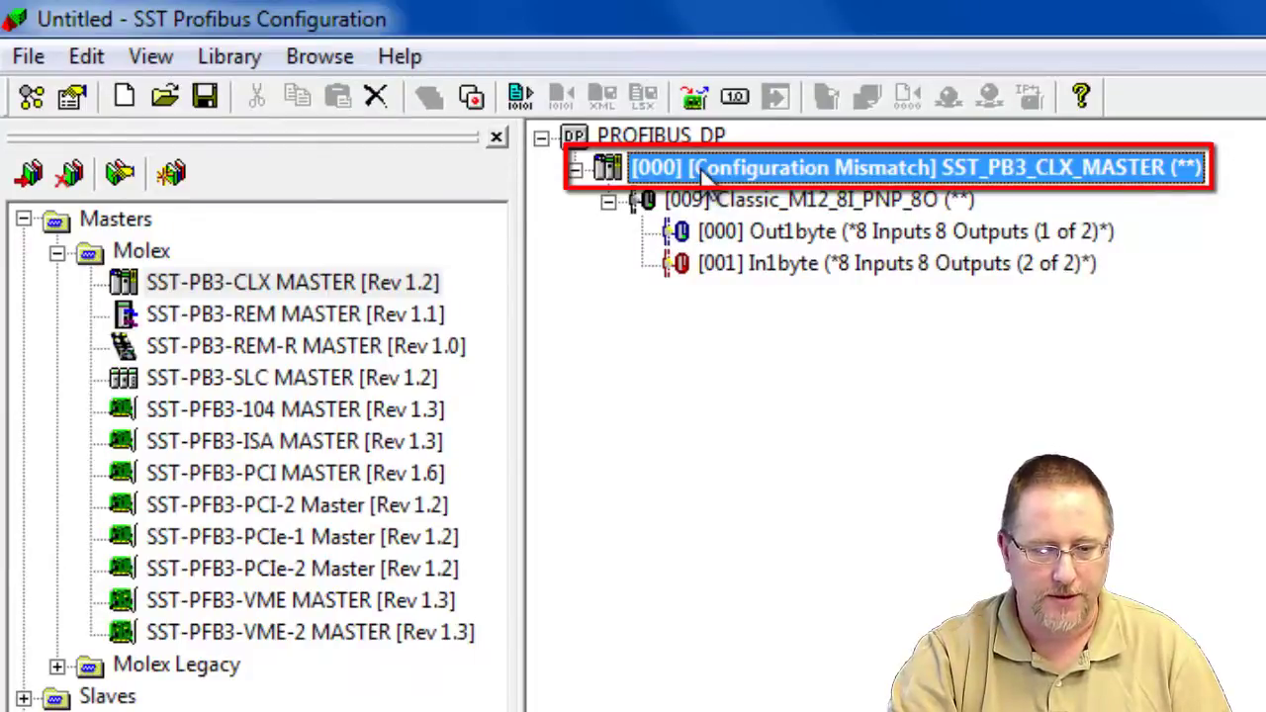
- Load the configuration into the SST_PB3_CLX_MASTER scanner and put it online
{"action": "left_click", "coordinate": [702, 170]}
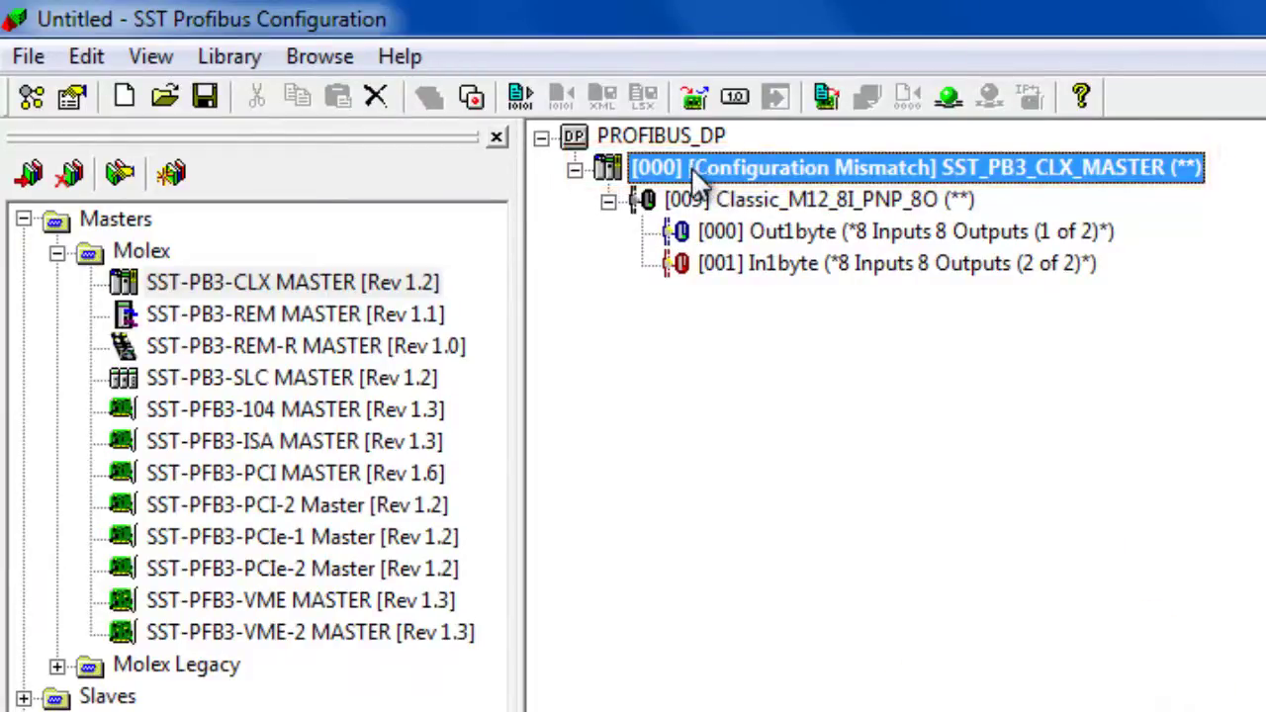
{"action": "right_click", "coordinate": [693, 172]}
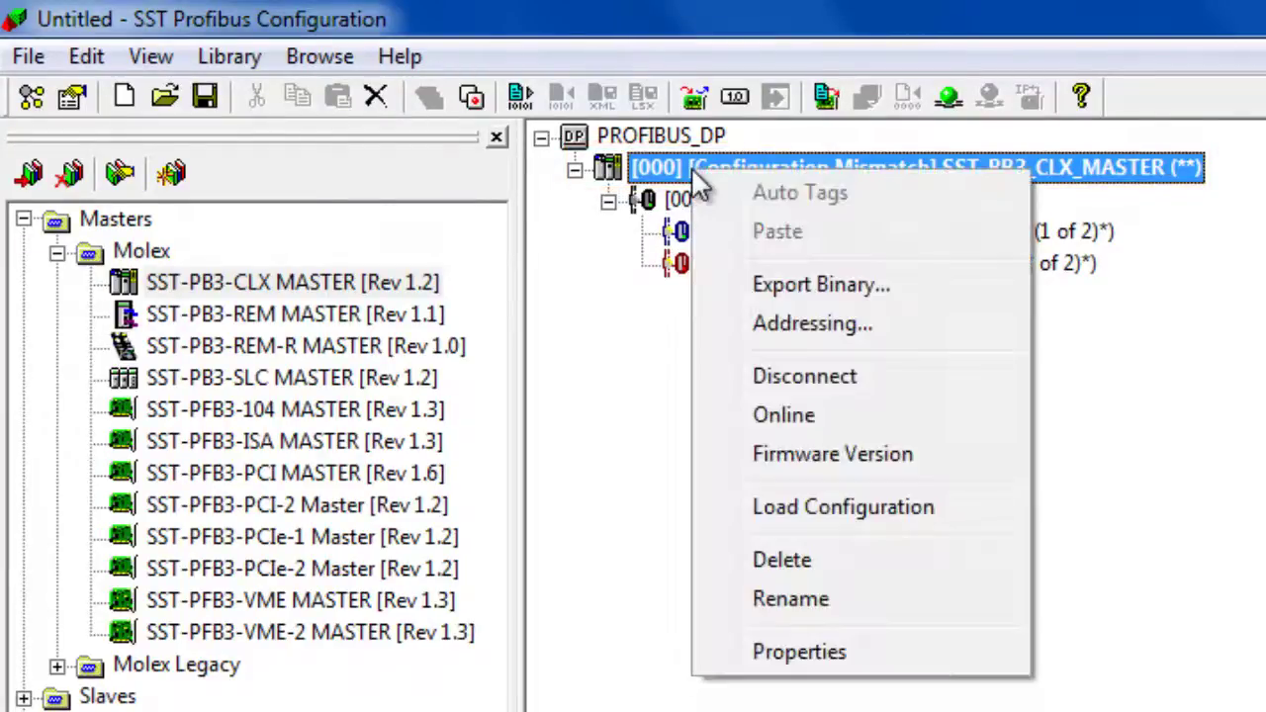
{"action": "left_click", "coordinate": [856, 507]}
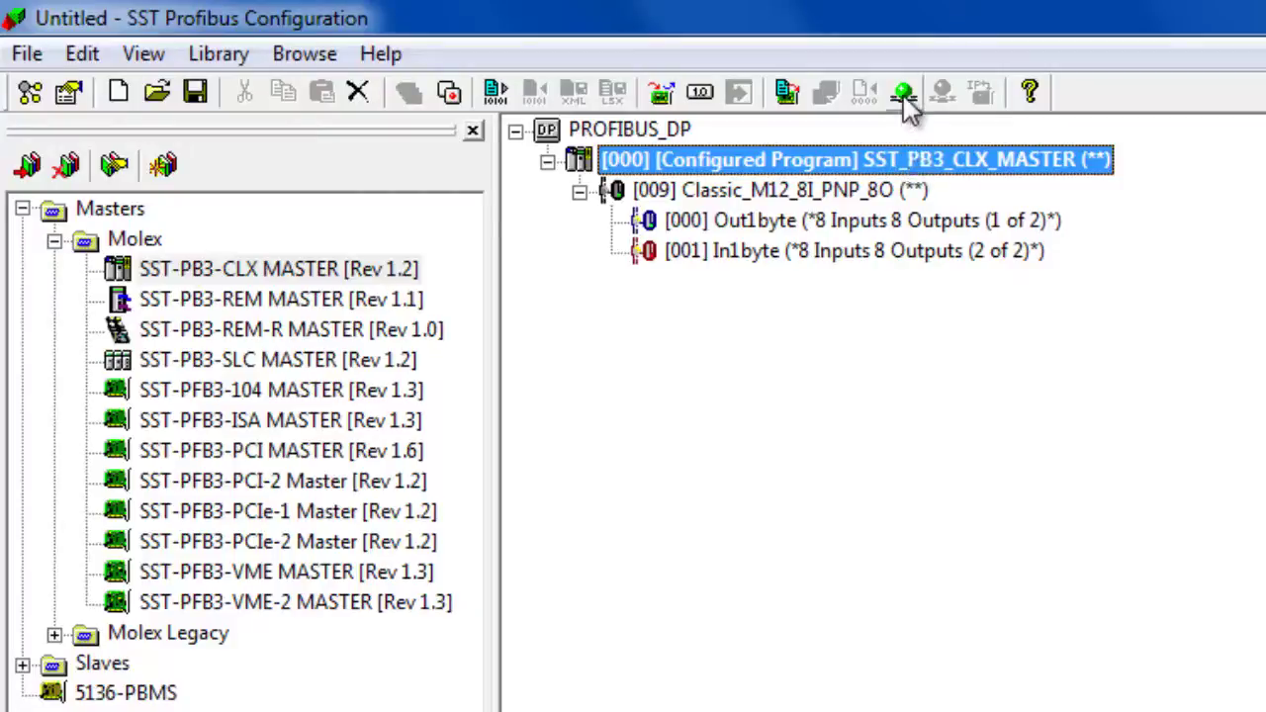
{"action": "left_click", "coordinate": [905, 93]}
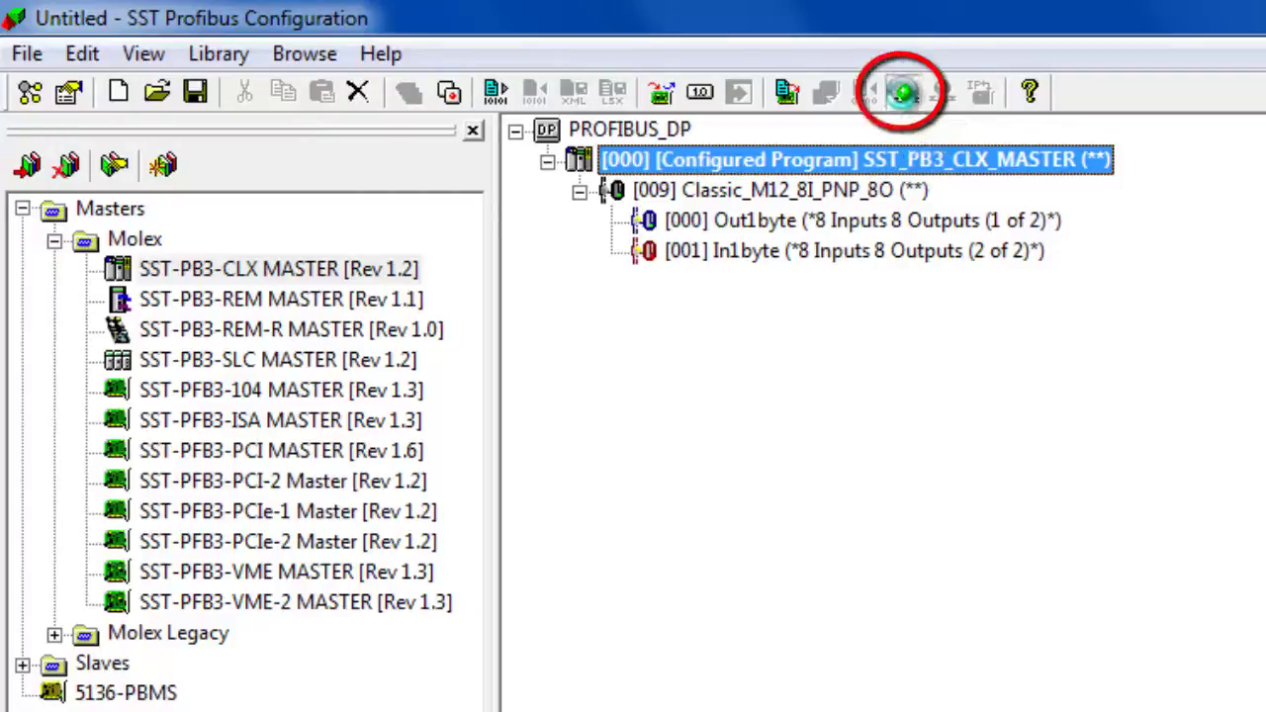